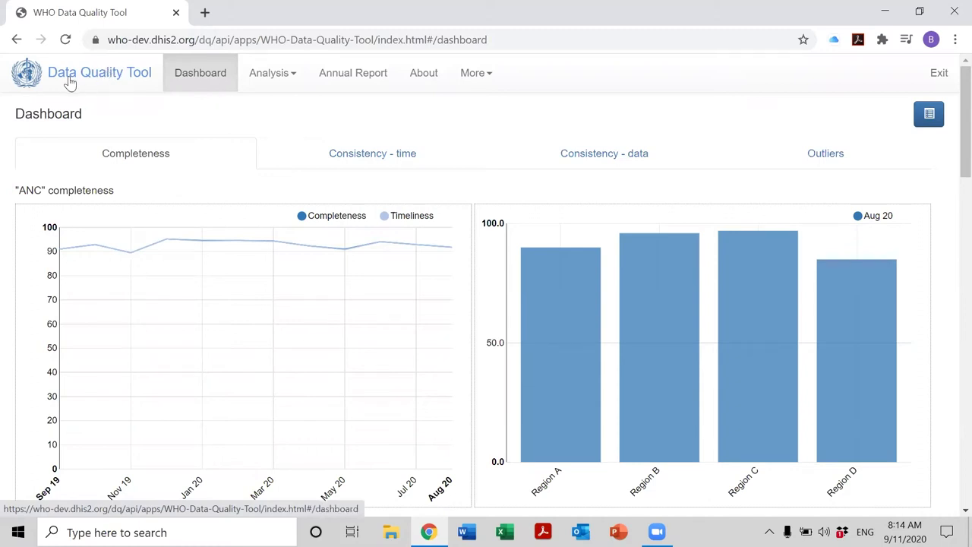
Switch to the consistency-over-time dashboard and set the period to April 2020
{"action": "left_click", "coordinate": [364, 163]}
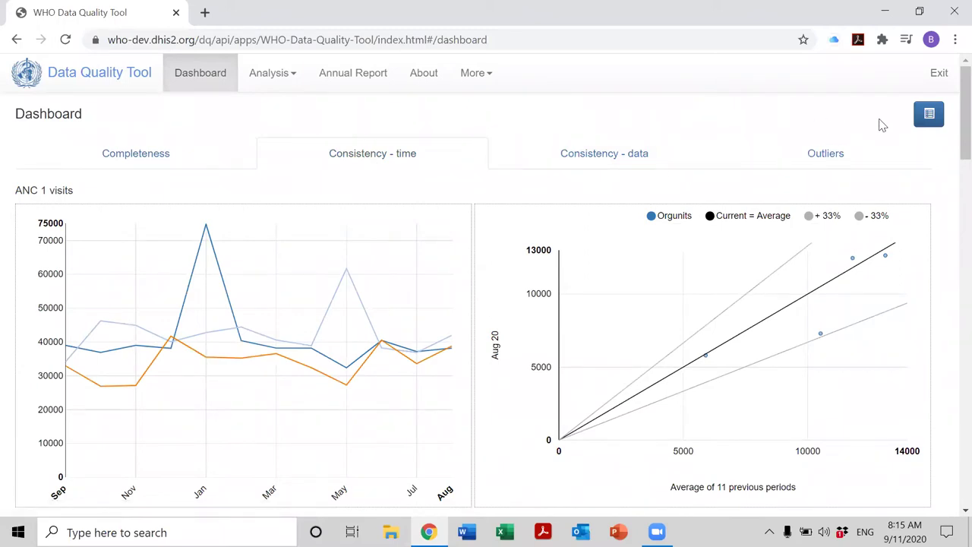
{"action": "left_click", "coordinate": [937, 124]}
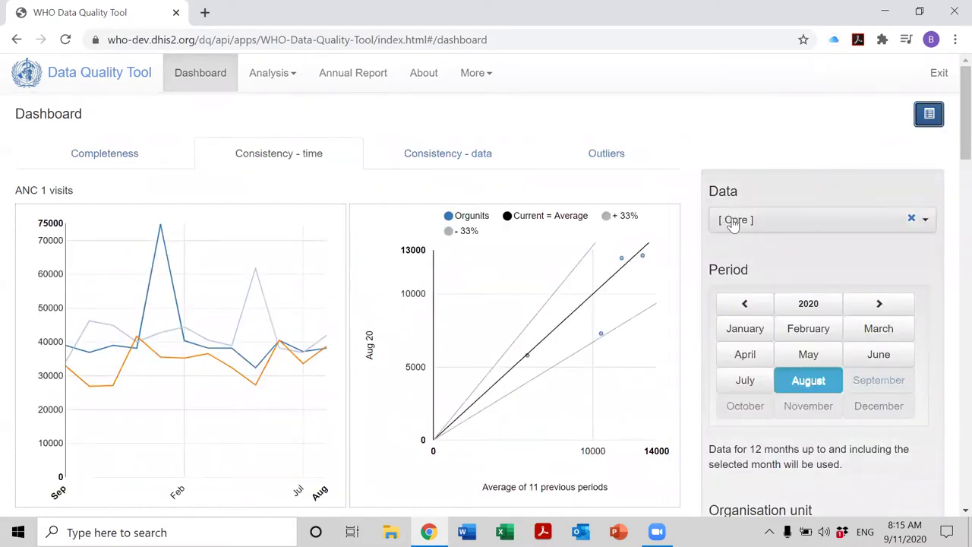
{"action": "left_click", "coordinate": [743, 355]}
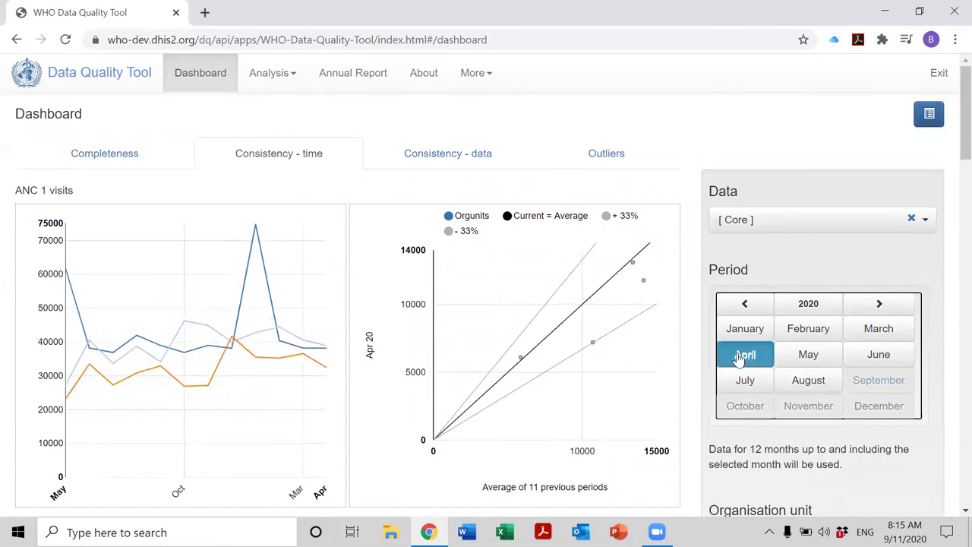
Disaggregate the charts by District and check the district-level points
{"action": "scroll", "coordinate": [742, 358], "scroll_direction": "down", "scroll_amount": 3}
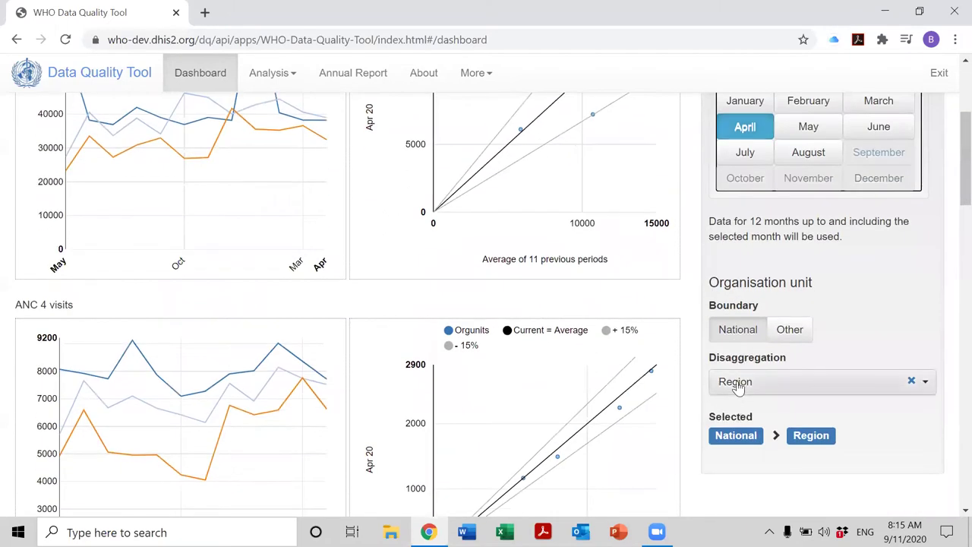
{"action": "left_click", "coordinate": [735, 386]}
{"action": "left_click", "coordinate": [736, 426]}
{"action": "scroll", "coordinate": [734, 425], "scroll_direction": "down", "scroll_amount": 1}
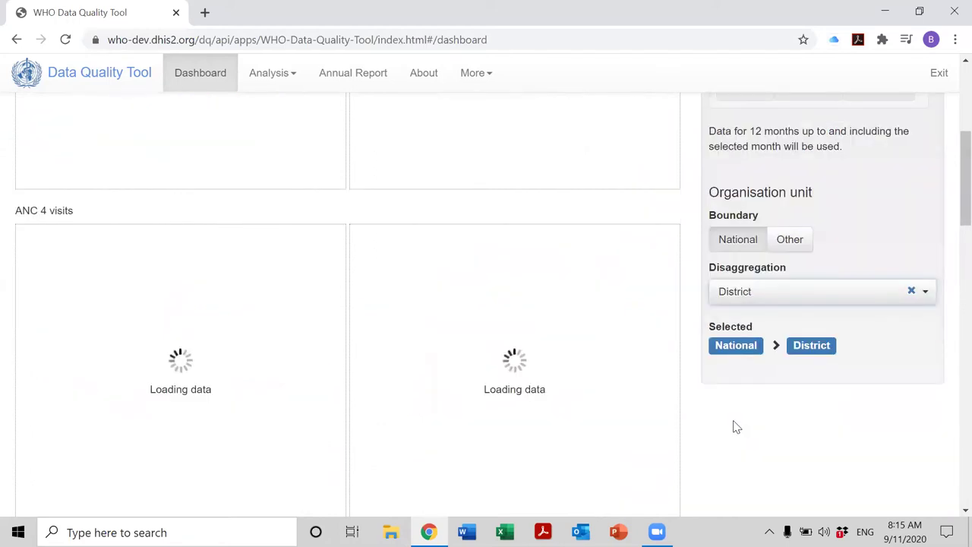
{"action": "scroll", "coordinate": [735, 425], "scroll_direction": "up", "scroll_amount": 4}
{"action": "scroll", "coordinate": [735, 425], "scroll_direction": "down", "scroll_amount": 1}
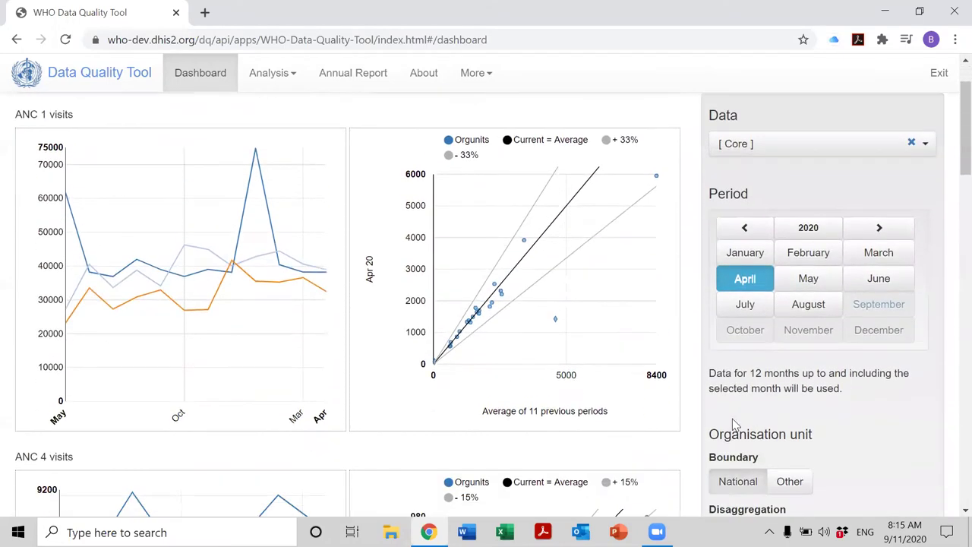
{"action": "scroll", "coordinate": [735, 425], "scroll_direction": "up", "scroll_amount": 1}
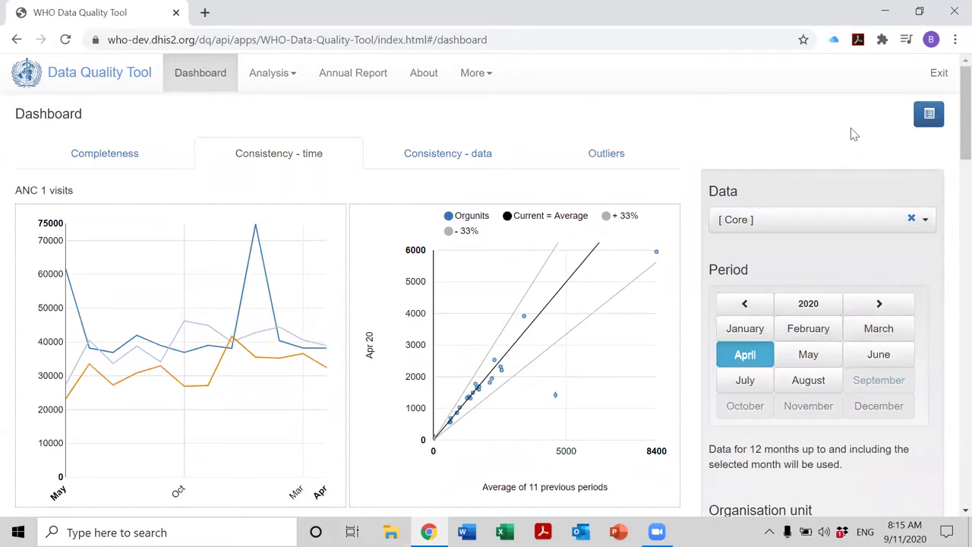
Collapse the settings panel and scroll through the full-width ANC 1 visits charts
{"action": "left_click", "coordinate": [928, 114]}
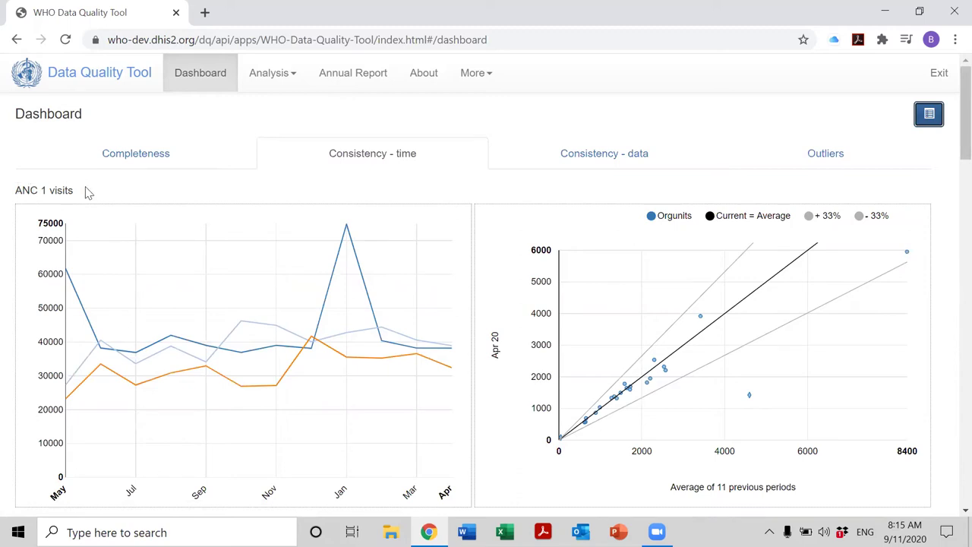
{"action": "scroll", "coordinate": [85, 191], "scroll_direction": "down", "scroll_amount": 4}
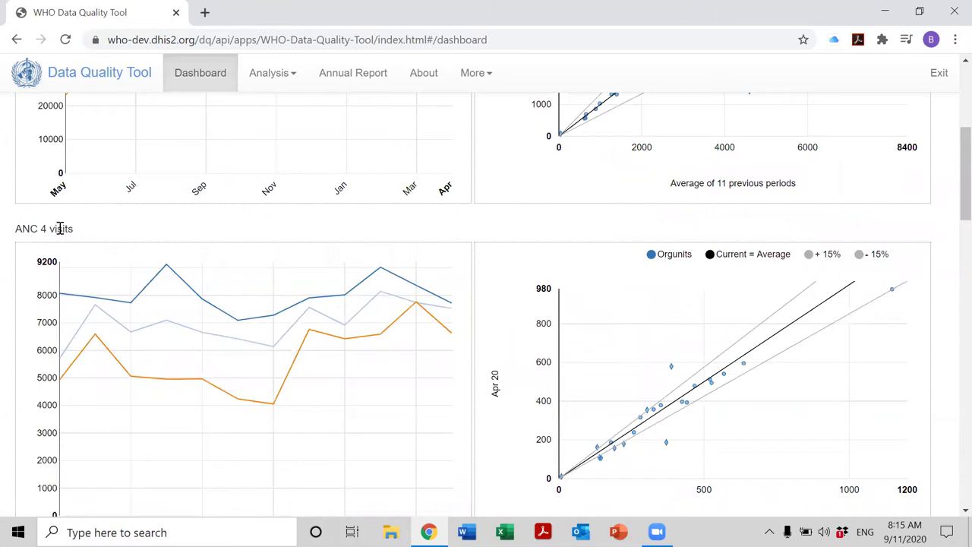
{"action": "scroll", "coordinate": [95, 233], "scroll_direction": "down", "scroll_amount": 1}
{"action": "scroll", "coordinate": [90, 237], "scroll_direction": "down", "scroll_amount": 3}
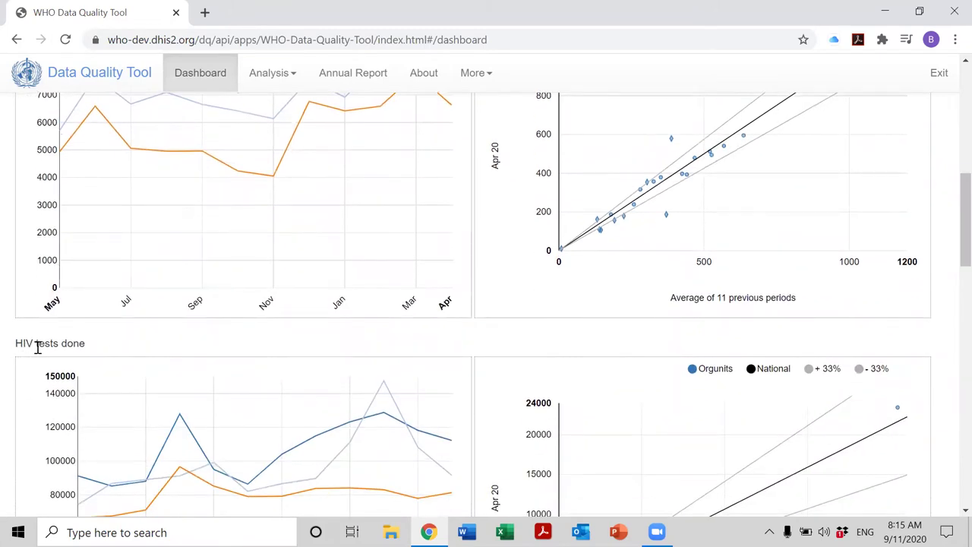
{"action": "scroll", "coordinate": [37, 346], "scroll_direction": "down", "scroll_amount": 5}
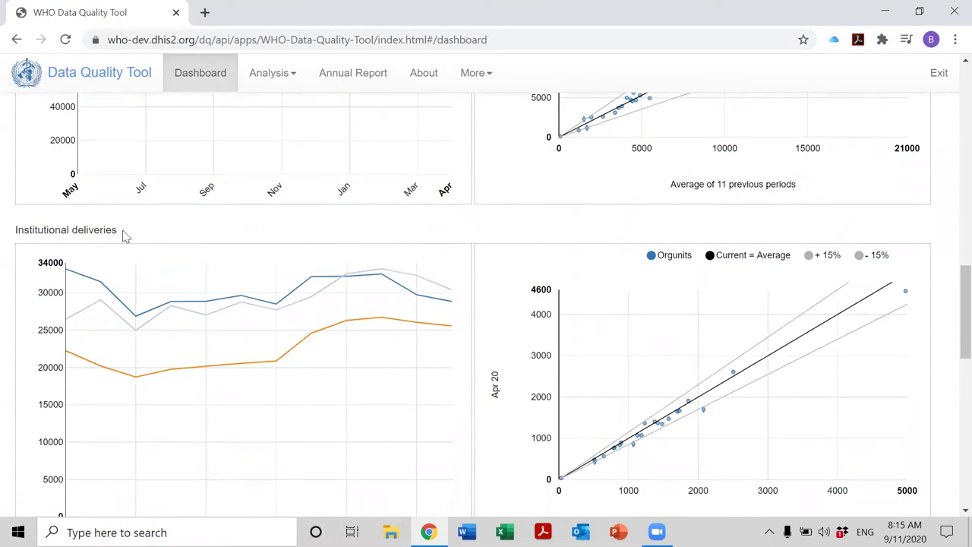
{"action": "scroll", "coordinate": [201, 236], "scroll_direction": "down", "scroll_amount": 3}
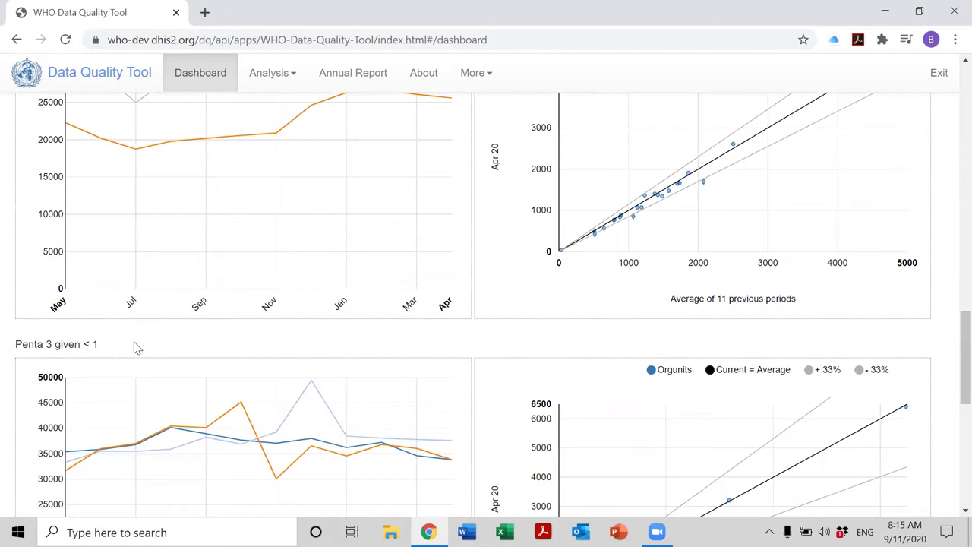
{"action": "scroll", "coordinate": [136, 347], "scroll_direction": "down", "scroll_amount": 5}
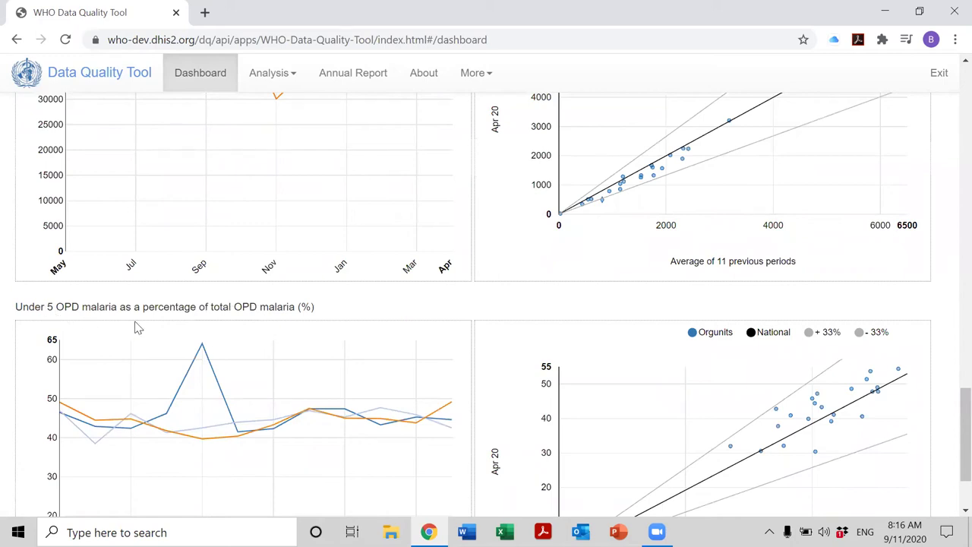
{"action": "scroll", "coordinate": [177, 310], "scroll_direction": "up", "scroll_amount": 15}
{"action": "scroll", "coordinate": [174, 325], "scroll_direction": "up", "scroll_amount": 8}
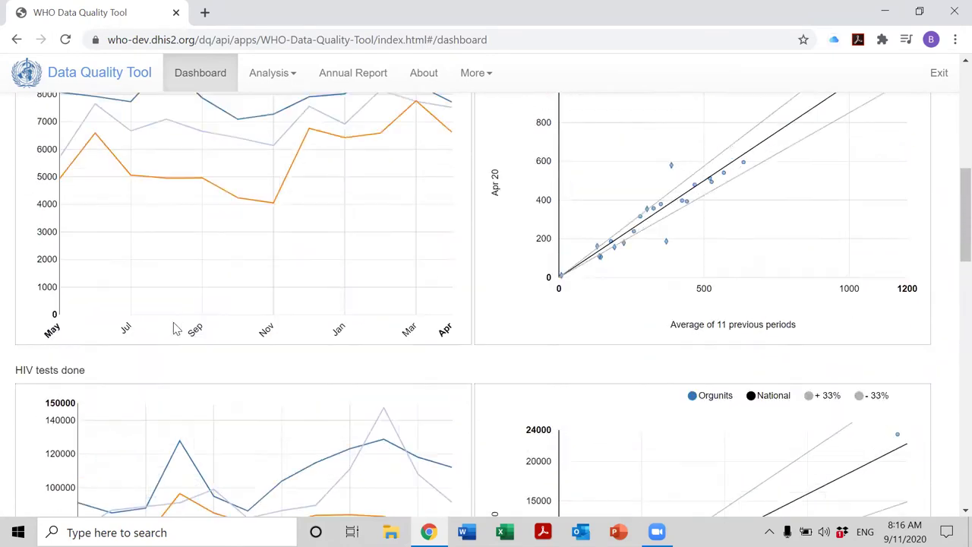
{"action": "scroll", "coordinate": [174, 329], "scroll_direction": "up", "scroll_amount": 1}
{"action": "scroll", "coordinate": [174, 330], "scroll_direction": "down", "scroll_amount": 1}
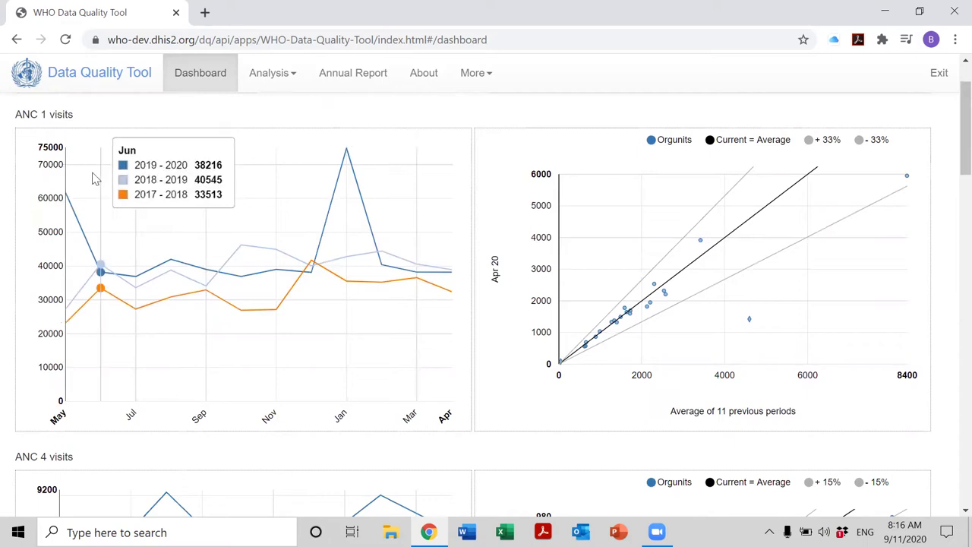
{"action": "mouse_move", "coordinate": [66, 198]}
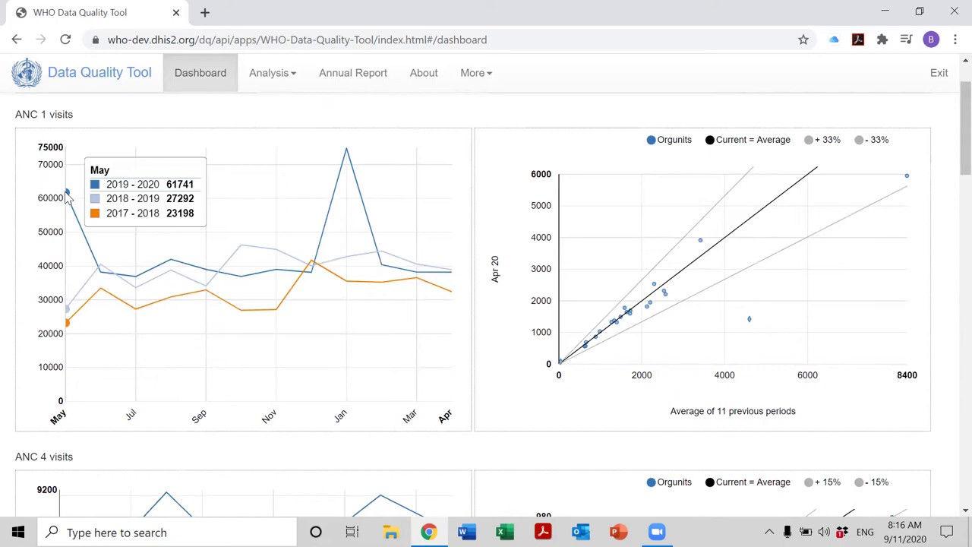
{"action": "mouse_move", "coordinate": [156, 266]}
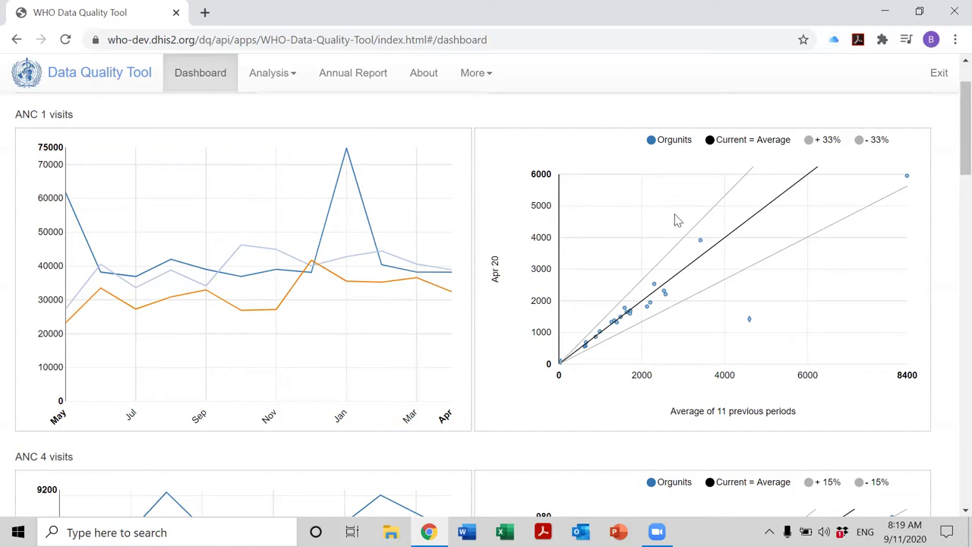
Read the ANC 1 visits tooltips, noting District B-2 at 1425 against a 4595.5 average
{"action": "mouse_move", "coordinate": [701, 242]}
{"action": "mouse_move", "coordinate": [671, 279]}
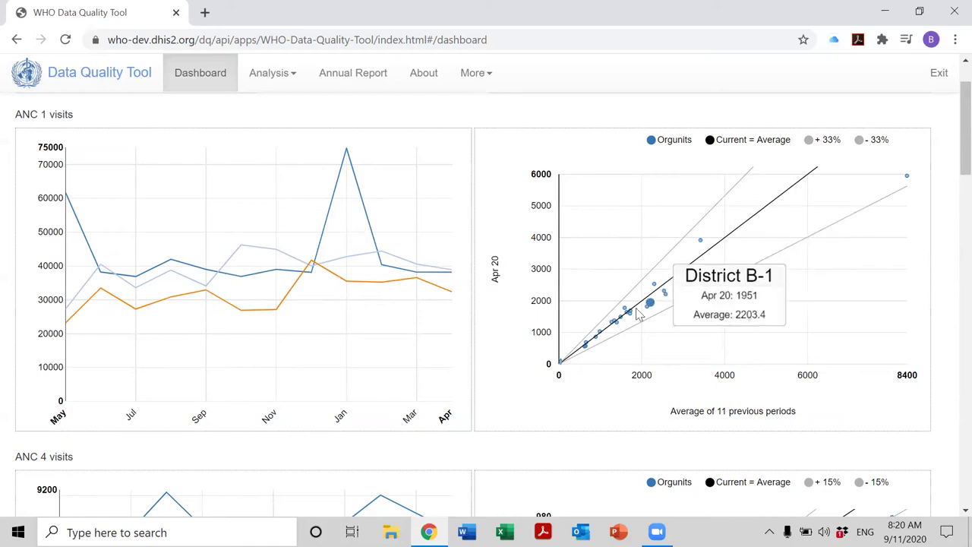
{"action": "mouse_move", "coordinate": [631, 315]}
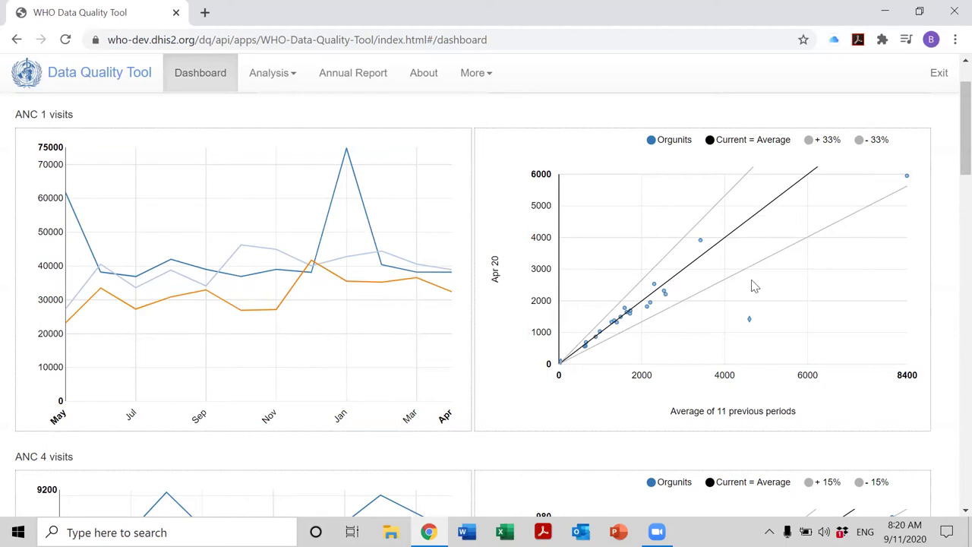
{"action": "mouse_move", "coordinate": [749, 317]}
{"action": "mouse_move", "coordinate": [749, 320]}
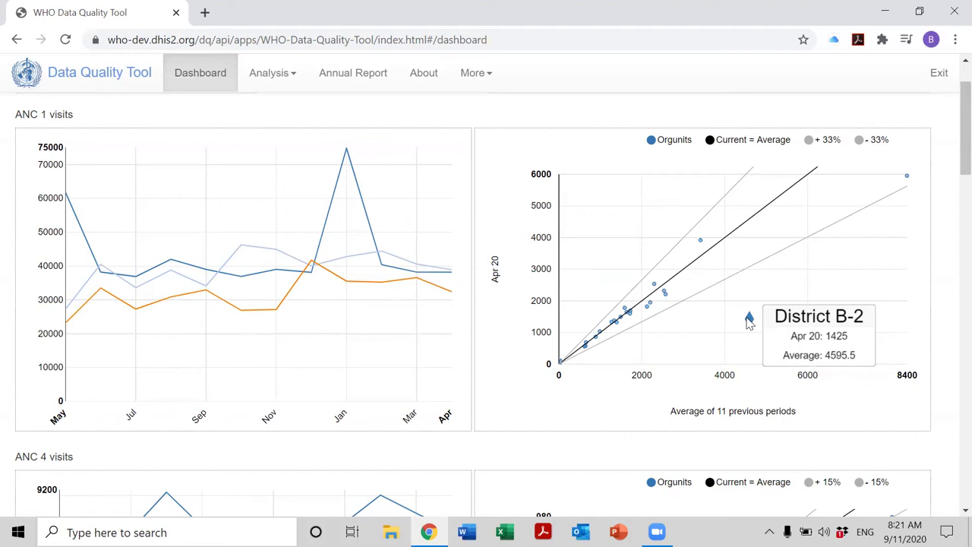
{"action": "mouse_move", "coordinate": [351, 155]}
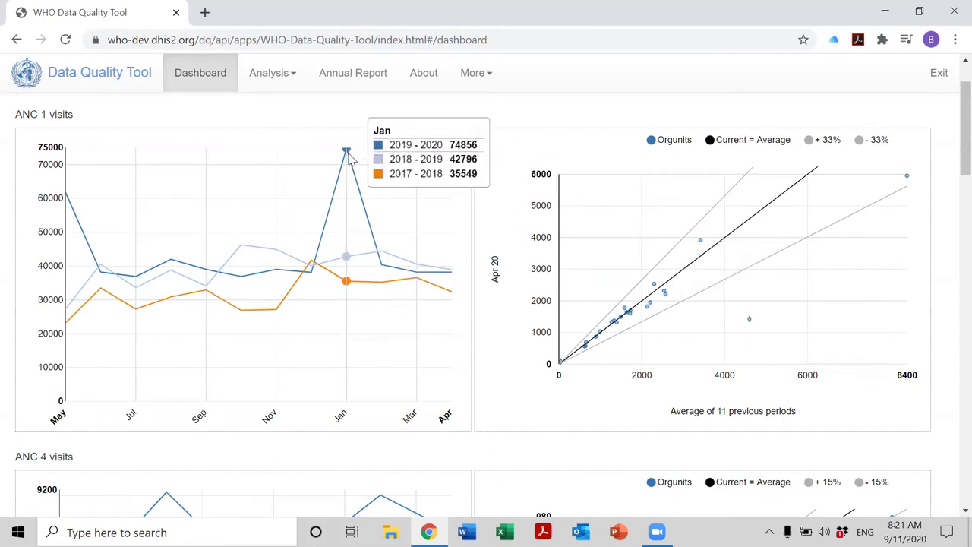
Change the period to January 2020 and close the settings panel
{"action": "scroll", "coordinate": [447, 176], "scroll_direction": "up", "scroll_amount": 1}
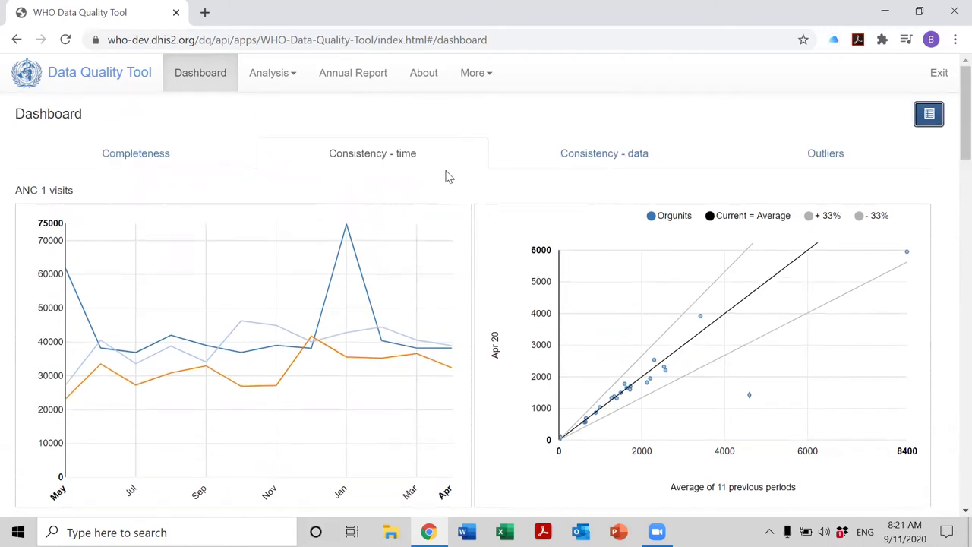
{"action": "left_click", "coordinate": [928, 116]}
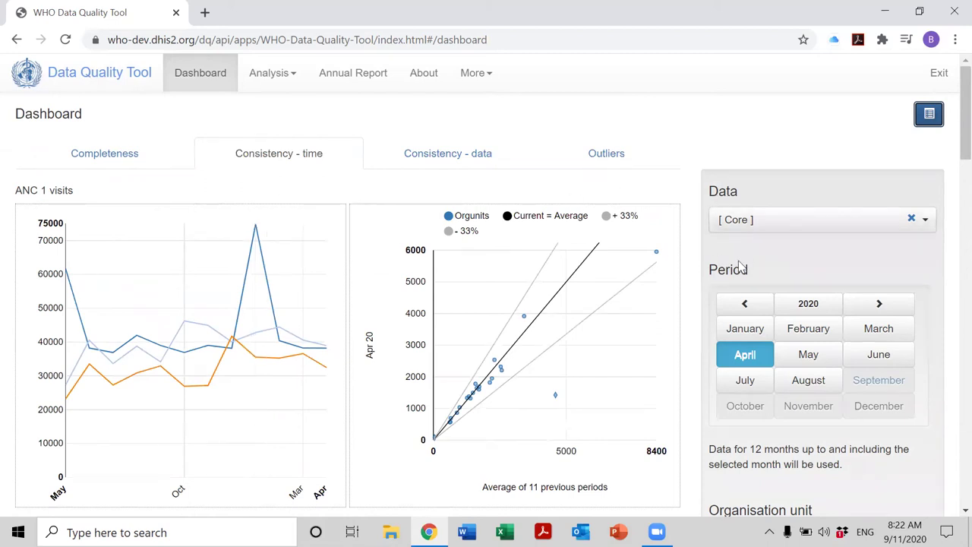
{"action": "left_click", "coordinate": [744, 330]}
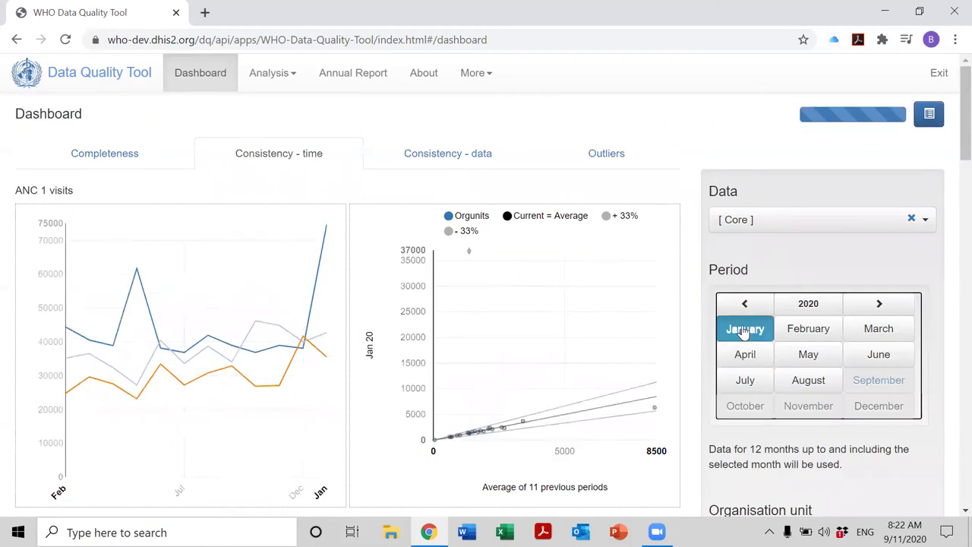
{"action": "left_click", "coordinate": [921, 127]}
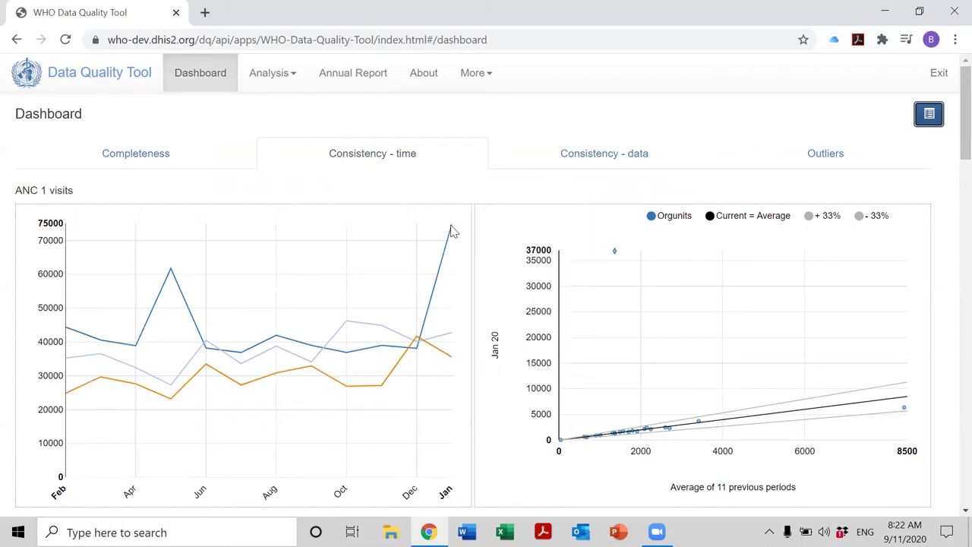
{"action": "mouse_move", "coordinate": [450, 227]}
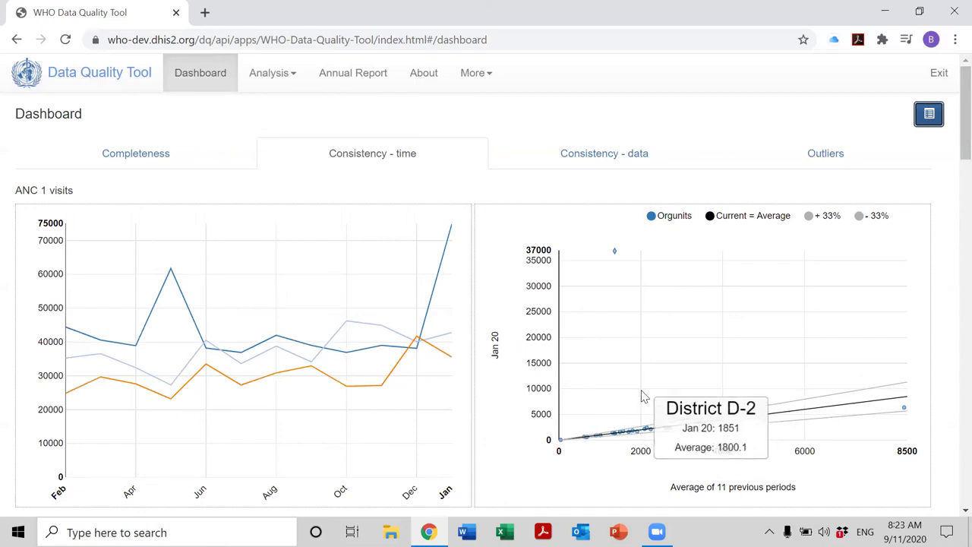
{"action": "mouse_move", "coordinate": [617, 267]}
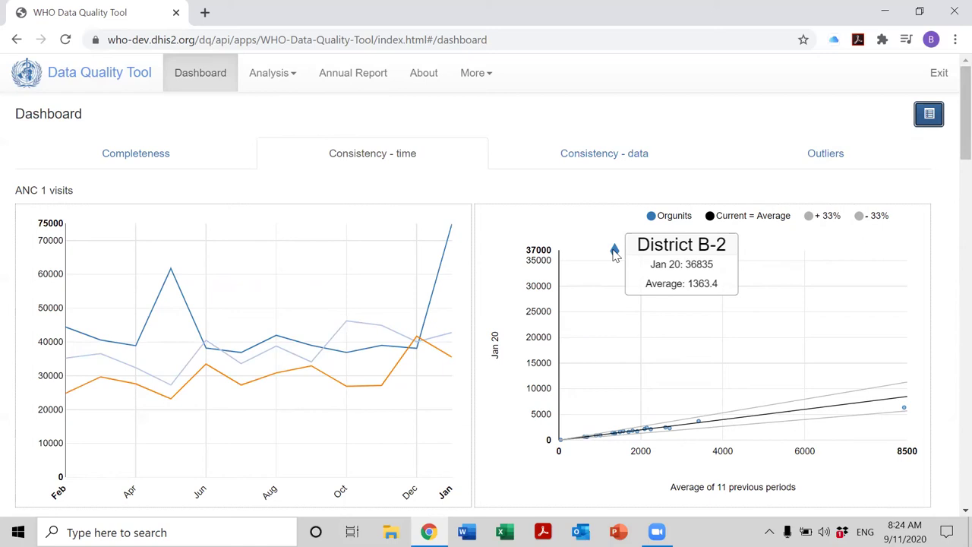
Return the period to April 2020 and inspect the District B-2 point on the ANC 1 visits scatter
{"action": "left_click", "coordinate": [922, 122]}
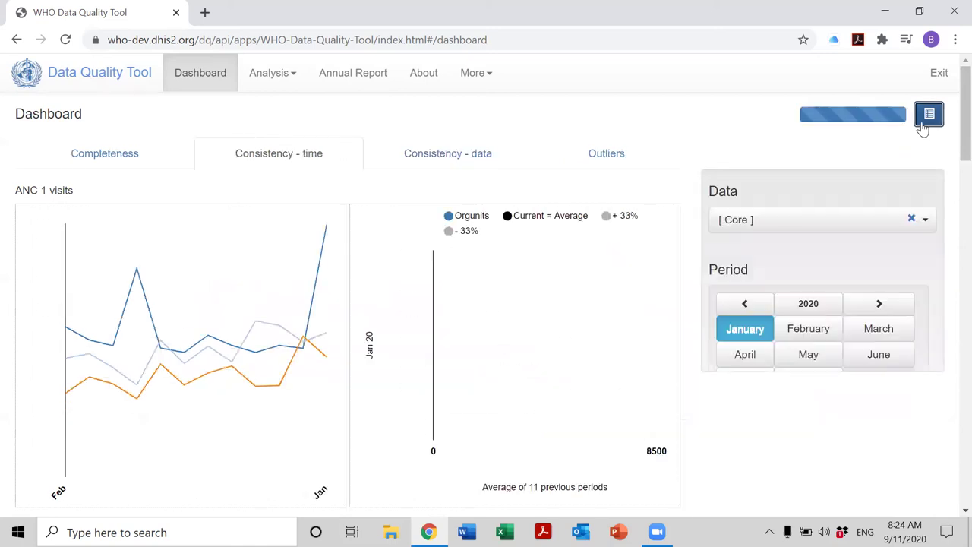
{"action": "left_click", "coordinate": [743, 357]}
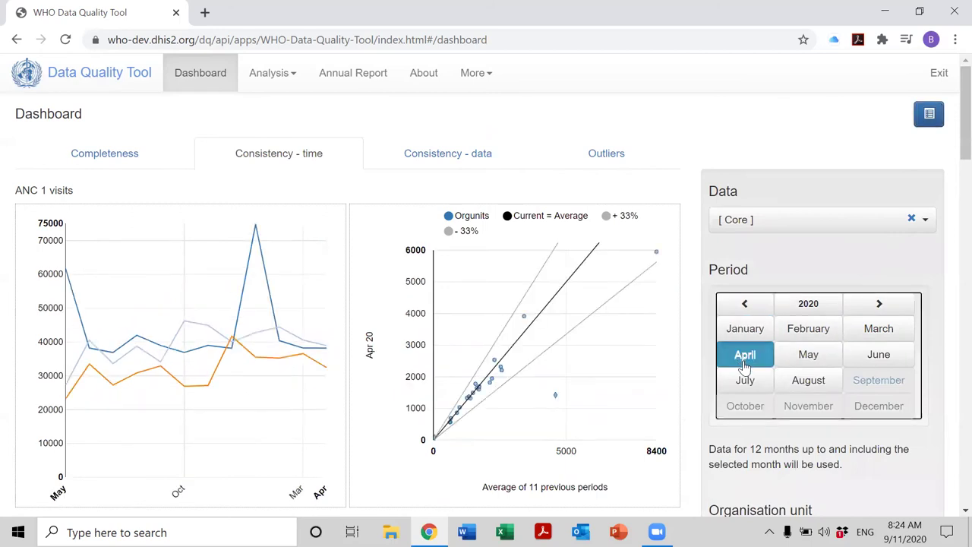
{"action": "left_click", "coordinate": [921, 122]}
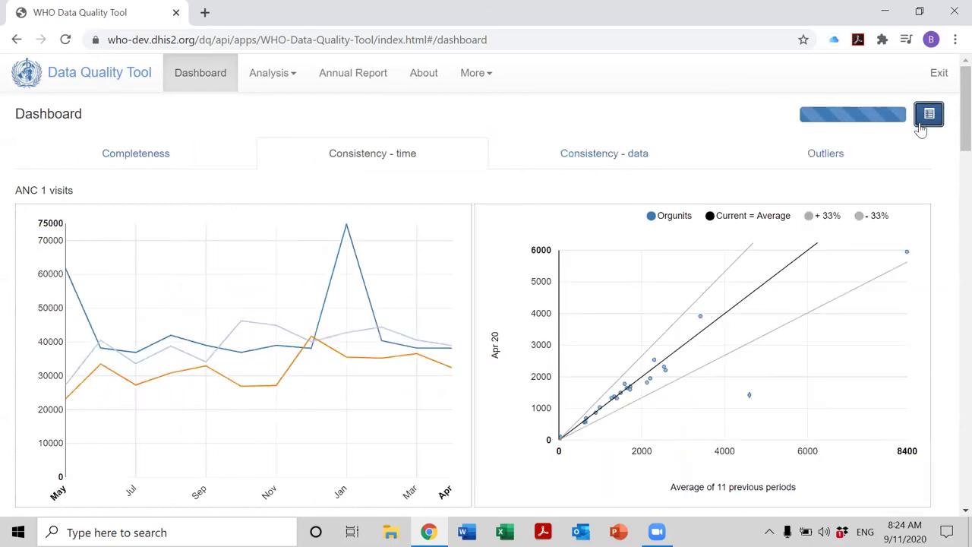
{"action": "mouse_move", "coordinate": [749, 393]}
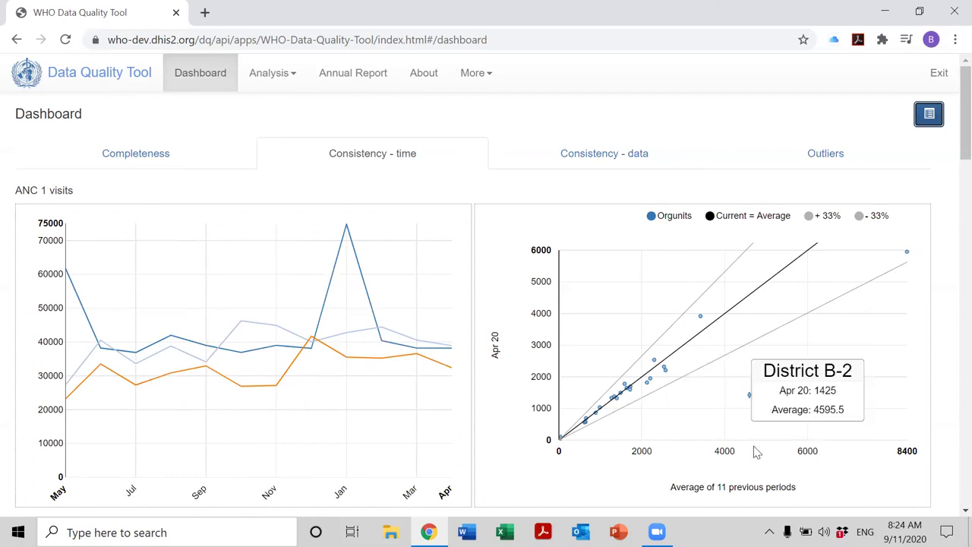
{"action": "mouse_move", "coordinate": [750, 396]}
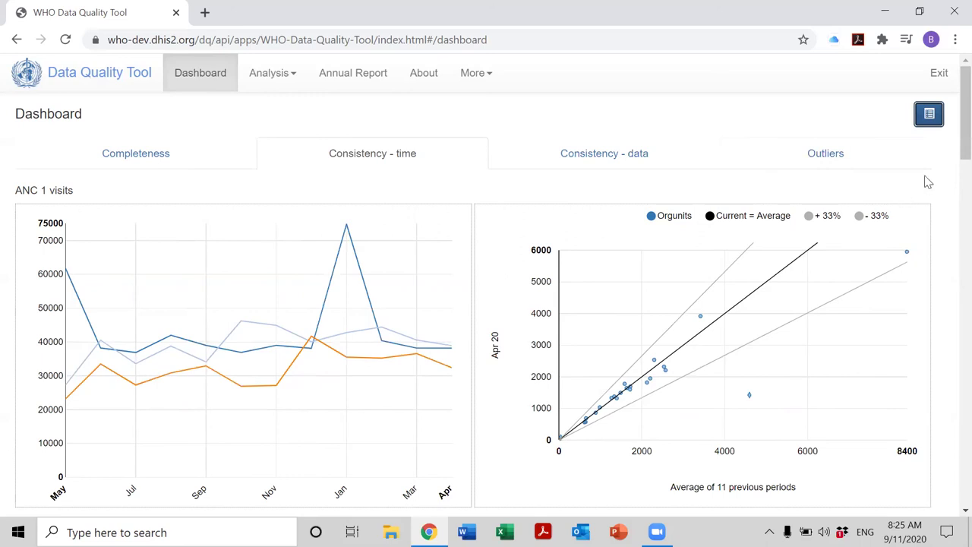
Choose Immunisation as the data group so BCG given < 1 is charted
{"action": "left_click", "coordinate": [921, 123]}
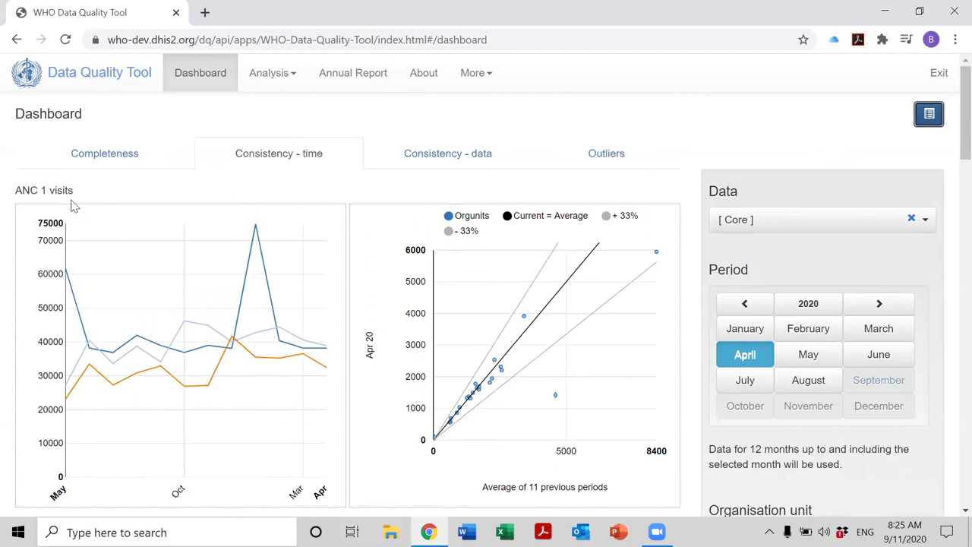
{"action": "scroll", "coordinate": [76, 220], "scroll_direction": "down", "scroll_amount": 7}
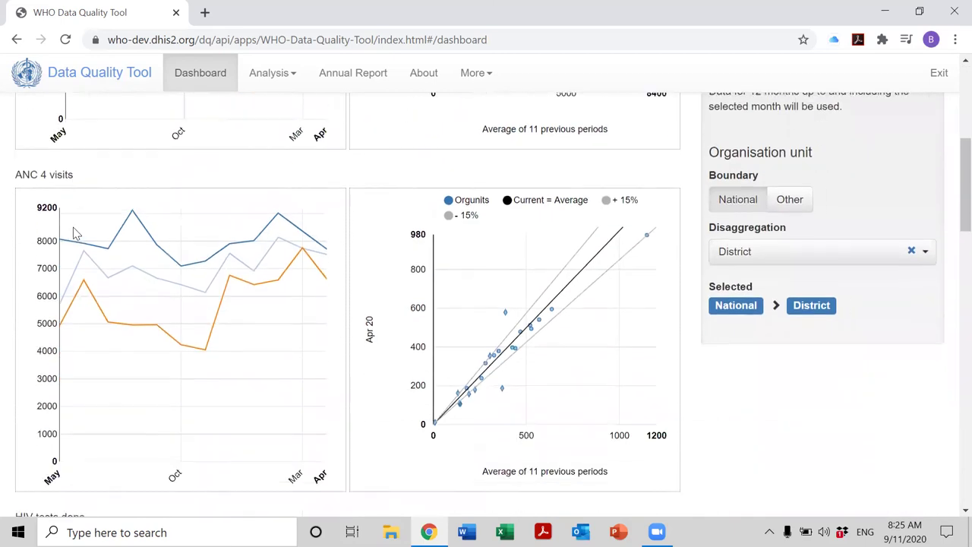
{"action": "scroll", "coordinate": [66, 385], "scroll_direction": "down", "scroll_amount": 5}
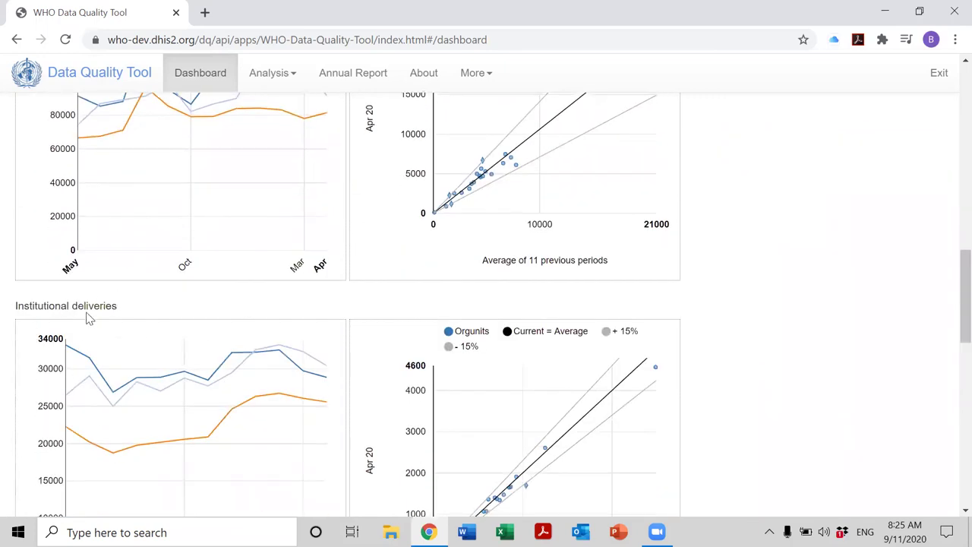
{"action": "scroll", "coordinate": [103, 325], "scroll_direction": "down", "scroll_amount": 3}
{"action": "scroll", "coordinate": [103, 326], "scroll_direction": "down", "scroll_amount": 2}
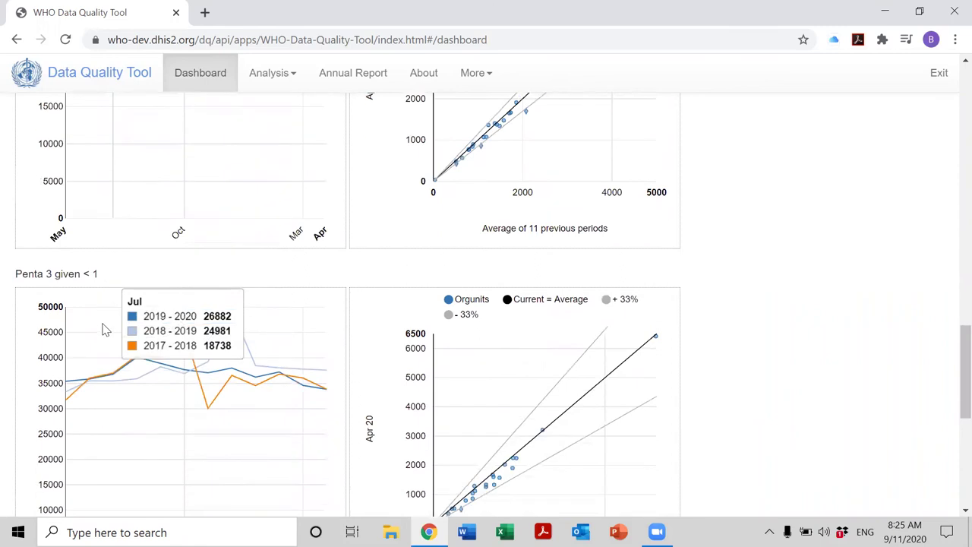
{"action": "scroll", "coordinate": [101, 288], "scroll_direction": "down", "scroll_amount": 4}
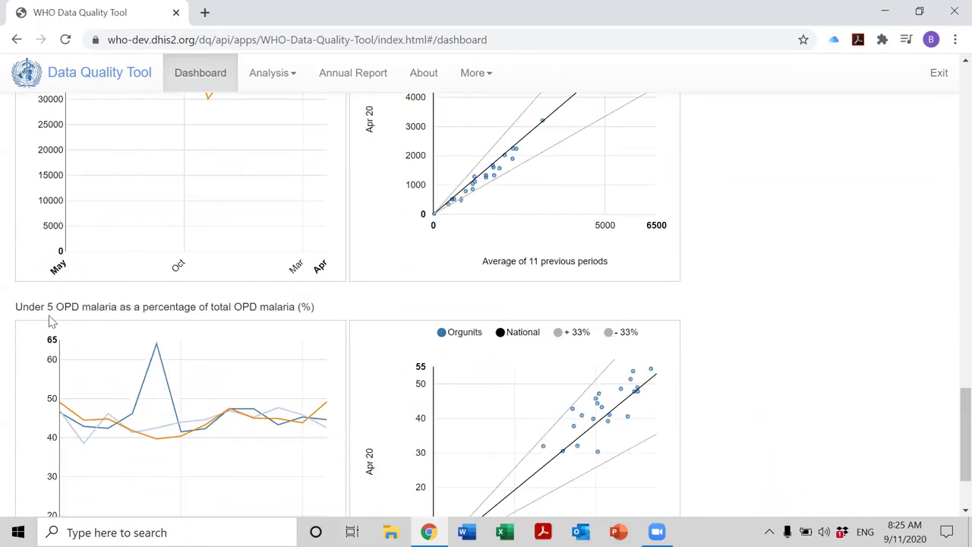
{"action": "scroll", "coordinate": [137, 325], "scroll_direction": "up", "scroll_amount": 1}
{"action": "scroll", "coordinate": [139, 327], "scroll_direction": "up", "scroll_amount": 4}
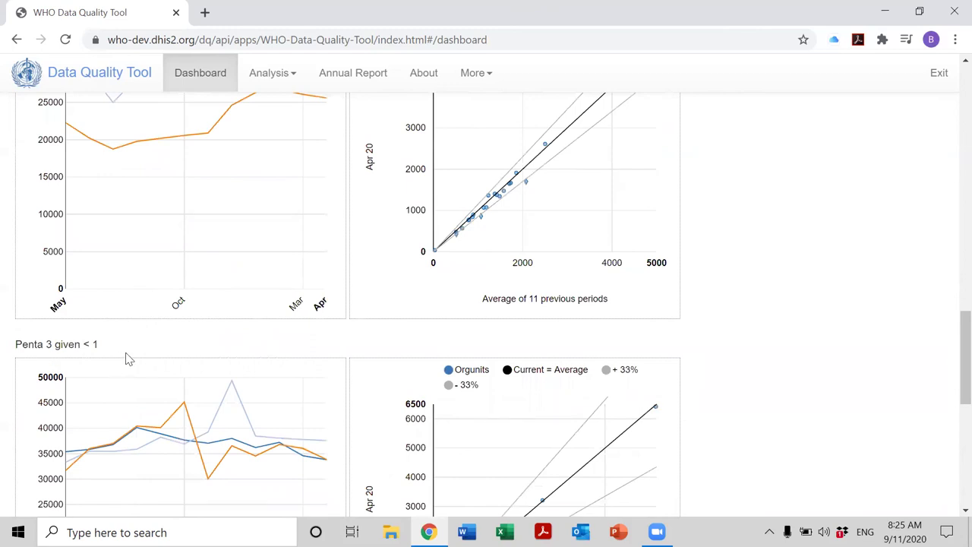
{"action": "scroll", "coordinate": [122, 363], "scroll_direction": "down", "scroll_amount": 10}
{"action": "scroll", "coordinate": [130, 368], "scroll_direction": "up", "scroll_amount": 15}
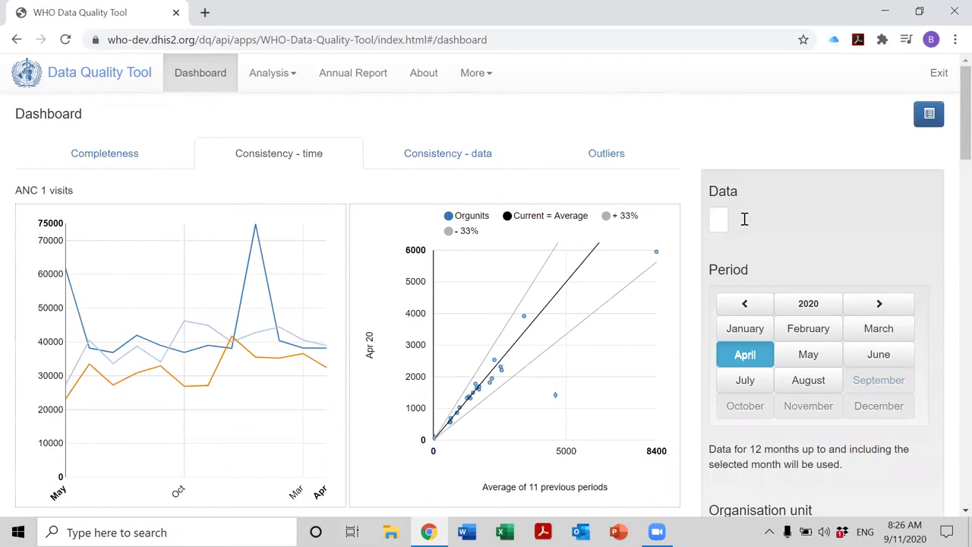
{"action": "left_click", "coordinate": [744, 222]}
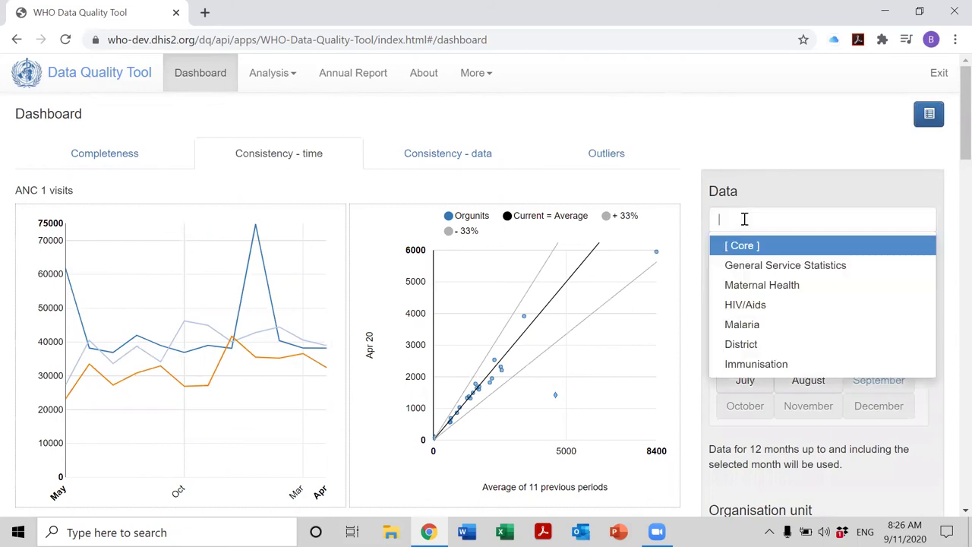
{"action": "left_click", "coordinate": [747, 366]}
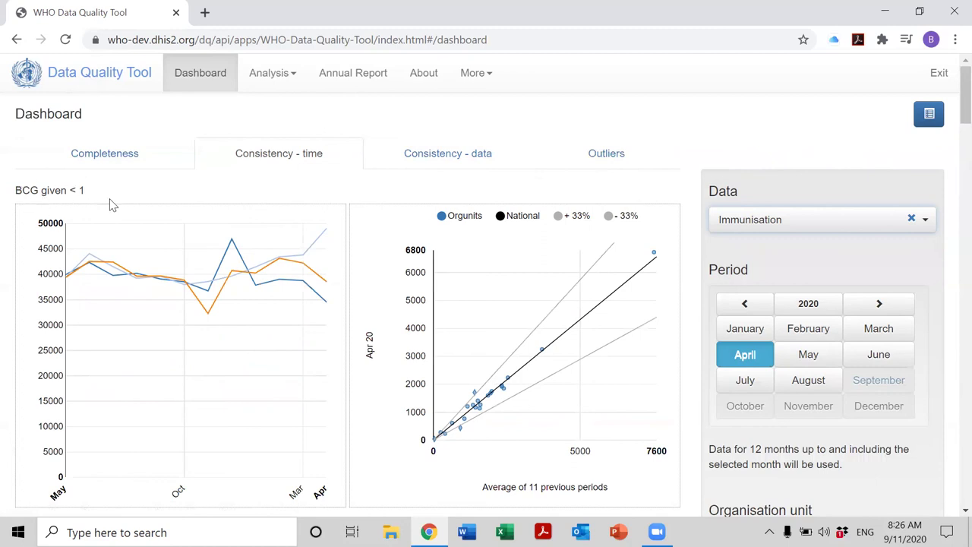
Scroll through the Immunisation charts such as BCG given < 1, then open the data group list
{"action": "scroll", "coordinate": [76, 196], "scroll_direction": "down", "scroll_amount": 3}
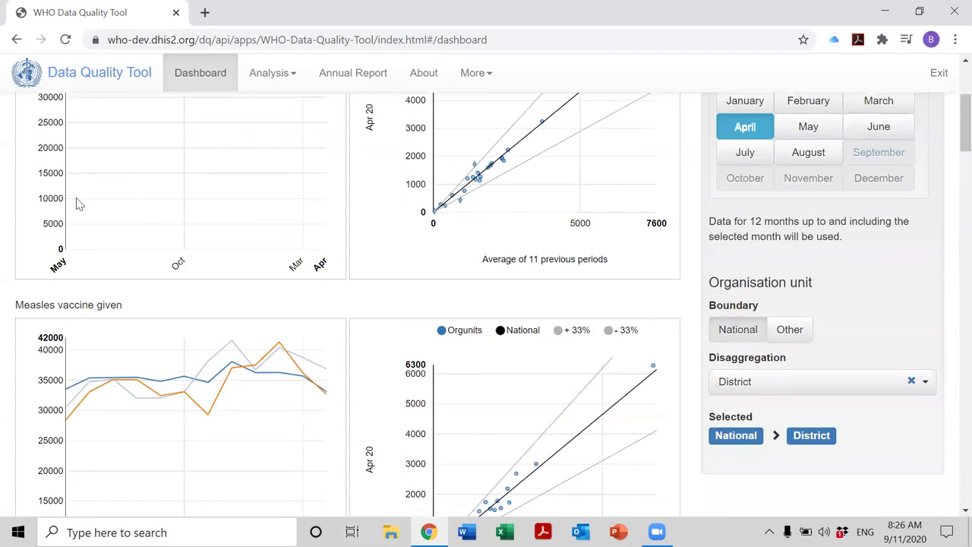
{"action": "scroll", "coordinate": [78, 308], "scroll_direction": "down", "scroll_amount": 7}
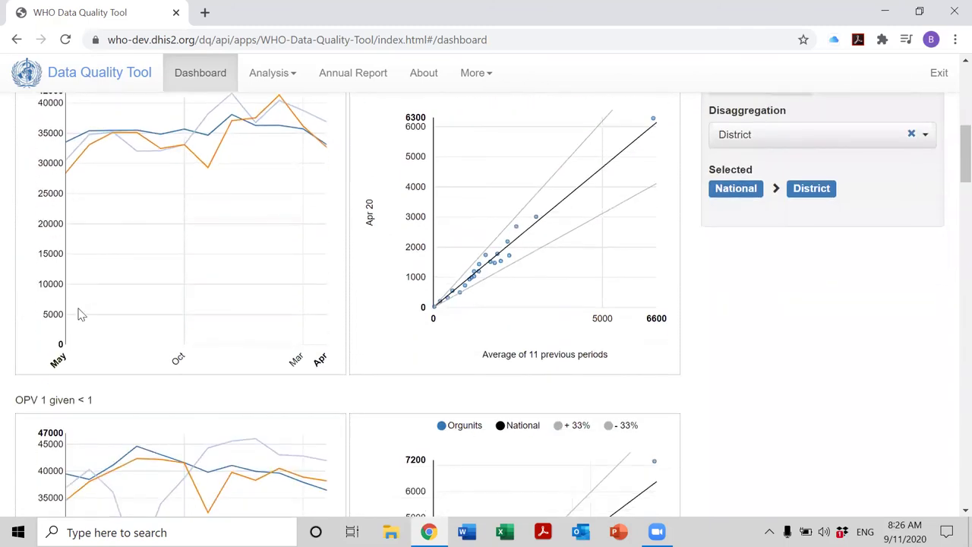
{"action": "scroll", "coordinate": [82, 315], "scroll_direction": "down", "scroll_amount": 7}
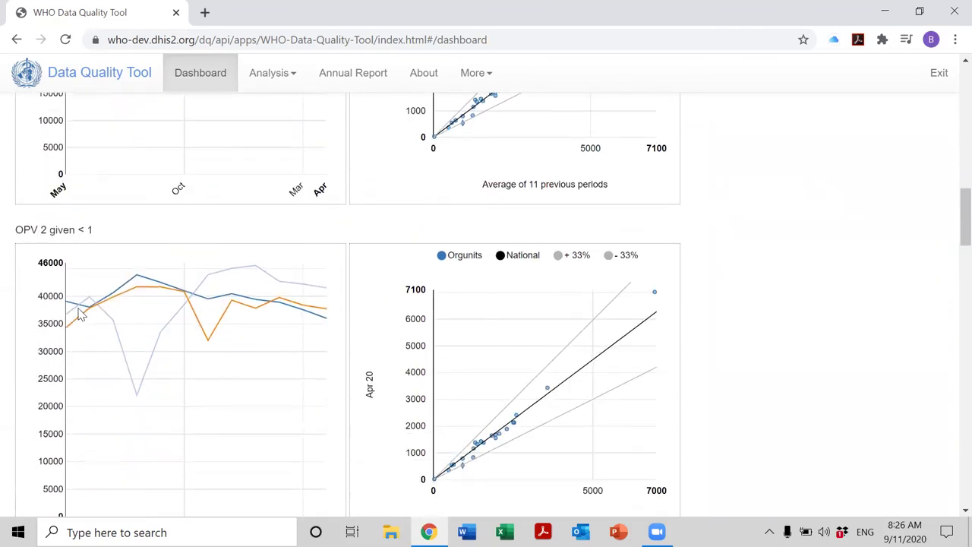
{"action": "scroll", "coordinate": [81, 315], "scroll_direction": "down", "scroll_amount": 5}
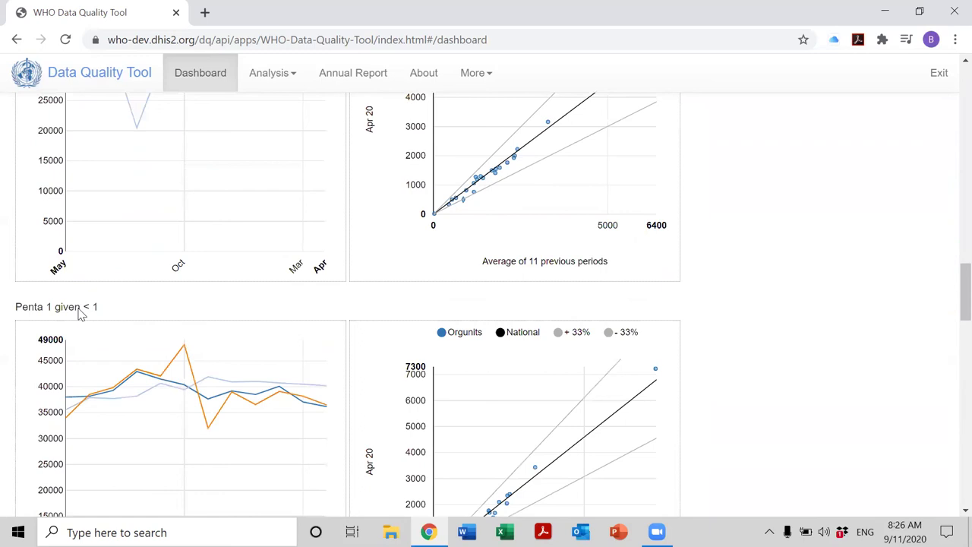
{"action": "scroll", "coordinate": [80, 309], "scroll_direction": "down", "scroll_amount": 3}
{"action": "scroll", "coordinate": [79, 308], "scroll_direction": "down", "scroll_amount": 8}
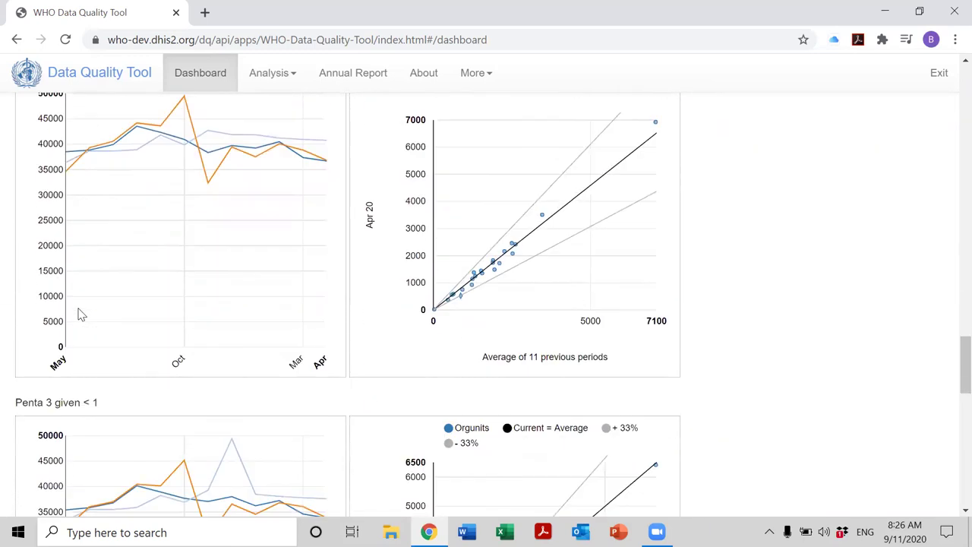
{"action": "scroll", "coordinate": [79, 308], "scroll_direction": "down", "scroll_amount": 8}
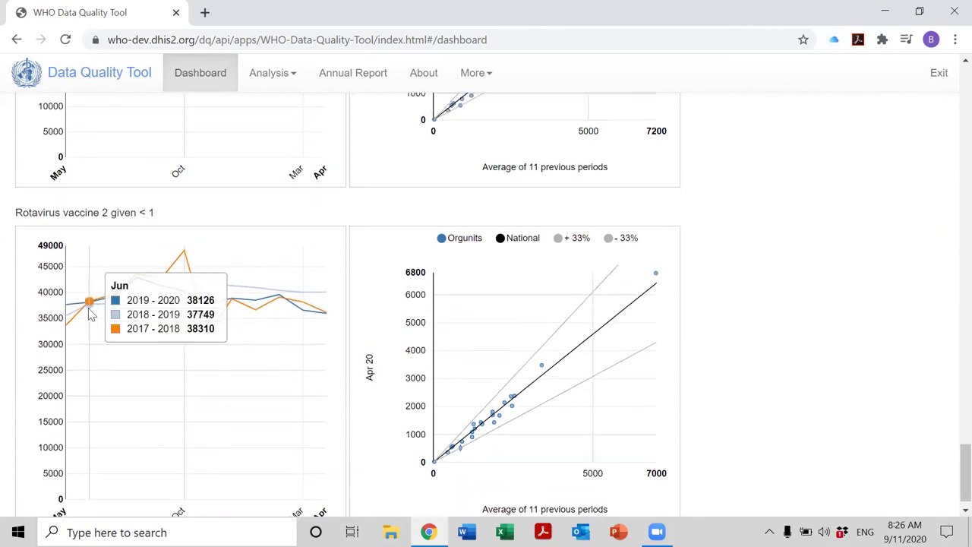
{"action": "scroll", "coordinate": [84, 315], "scroll_direction": "up", "scroll_amount": 16}
{"action": "scroll", "coordinate": [90, 315], "scroll_direction": "up", "scroll_amount": 15}
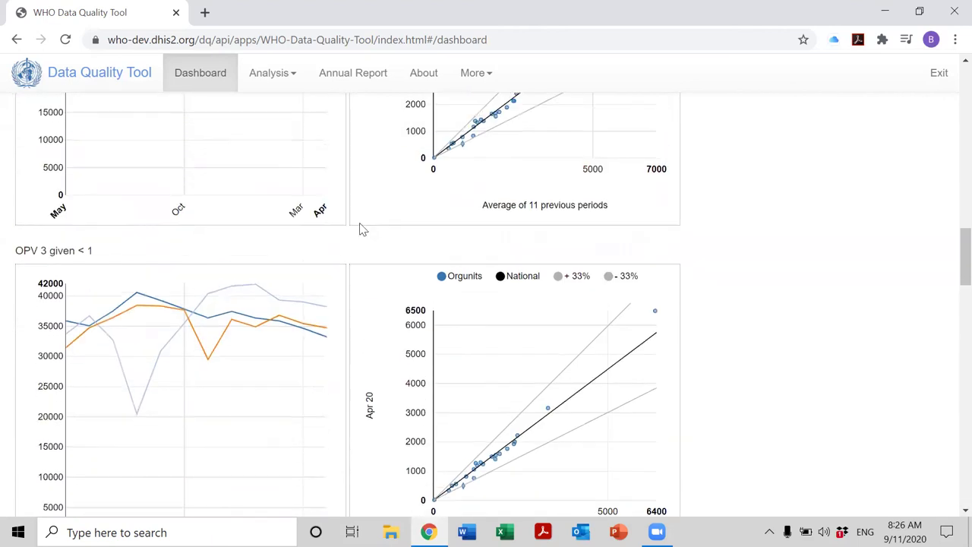
{"action": "scroll", "coordinate": [501, 209], "scroll_direction": "up", "scroll_amount": 2}
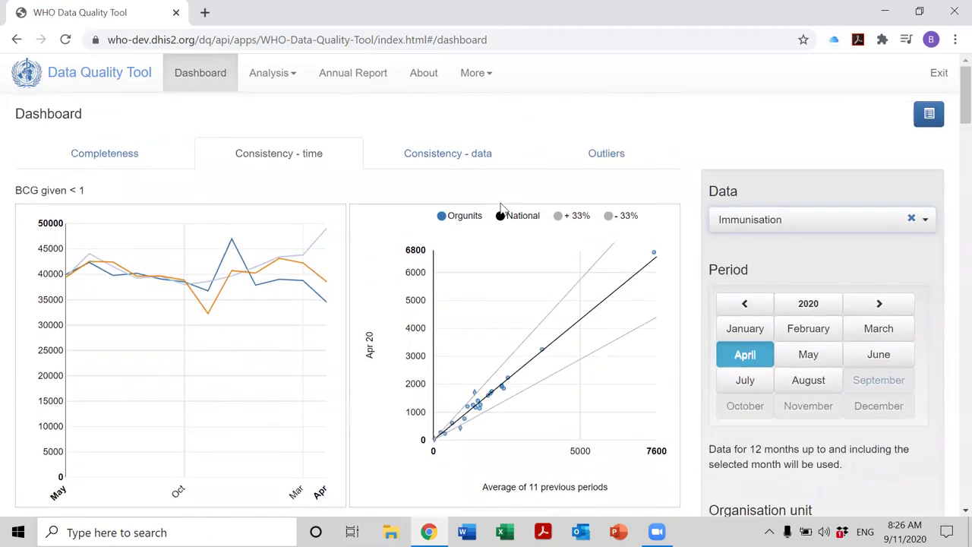
{"action": "left_click", "coordinate": [742, 224]}
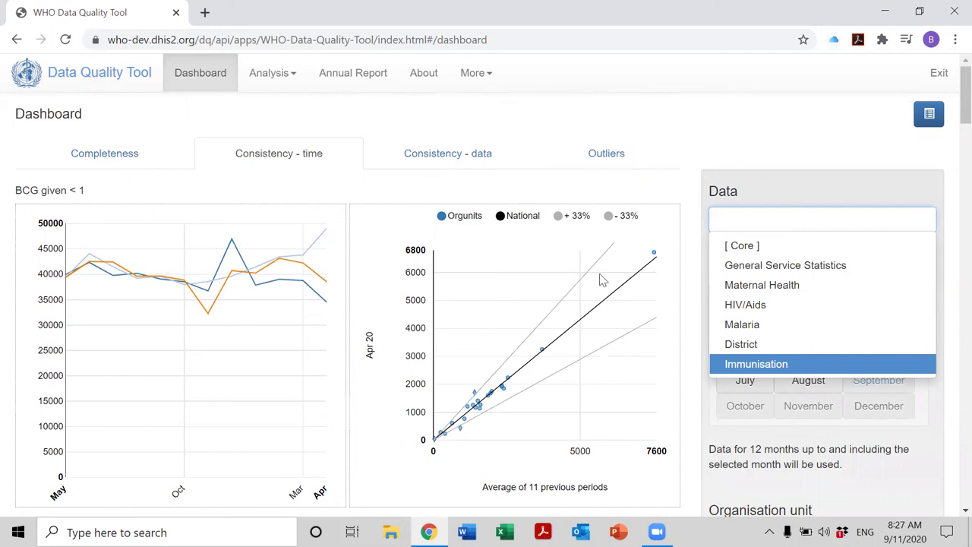
Chart the HIV/Aids indicators briefly, then switch the data group back to [ Core ]
{"action": "left_click", "coordinate": [740, 308]}
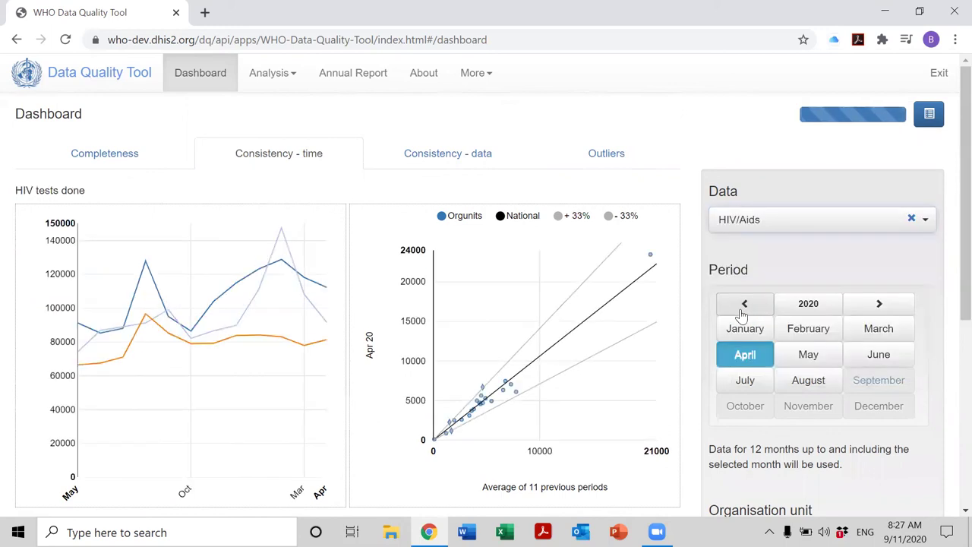
{"action": "scroll", "coordinate": [319, 226], "scroll_direction": "down", "scroll_amount": 3}
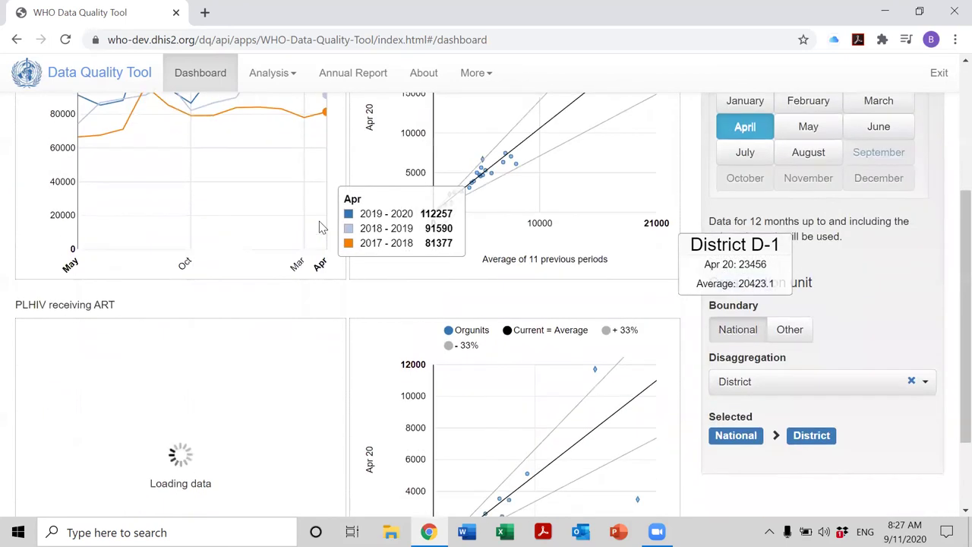
{"action": "scroll", "coordinate": [319, 226], "scroll_direction": "down", "scroll_amount": 2}
{"action": "scroll", "coordinate": [319, 226], "scroll_direction": "up", "scroll_amount": 5}
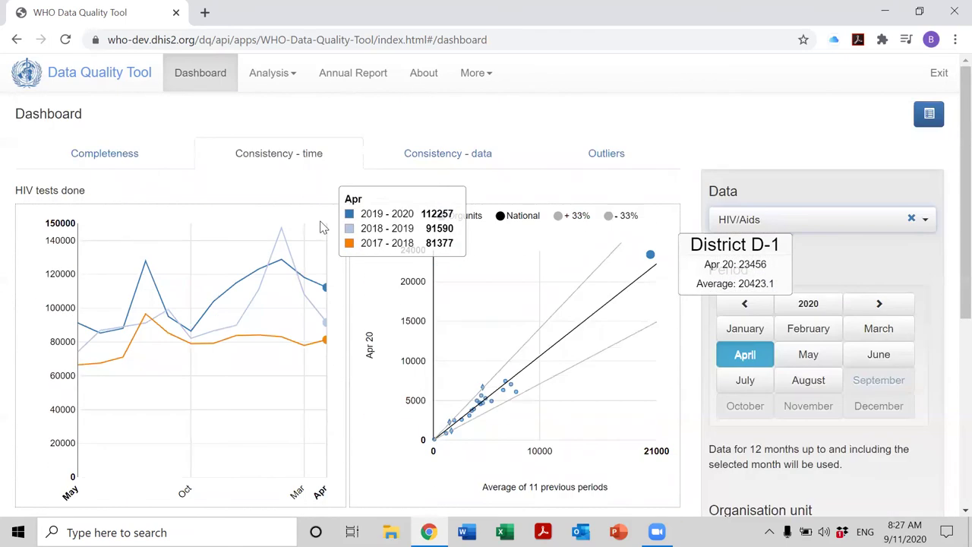
{"action": "left_click", "coordinate": [737, 220]}
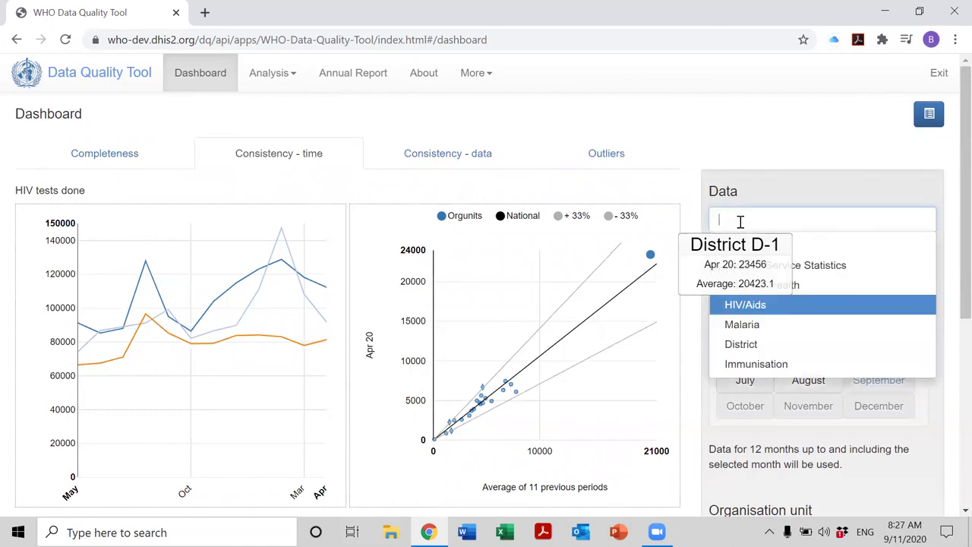
{"action": "left_click", "coordinate": [834, 251]}
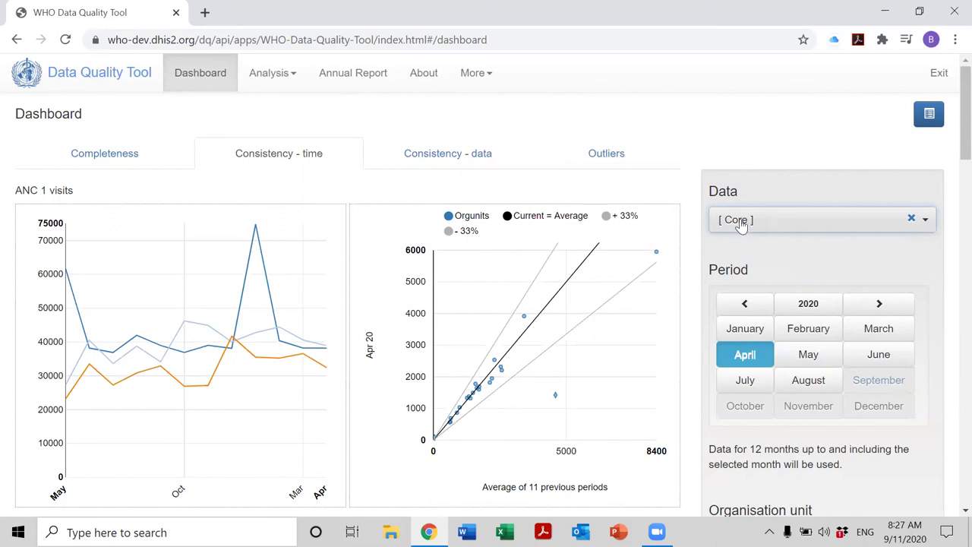
Select District as the data group so its indicators are charted
{"action": "left_click", "coordinate": [741, 226]}
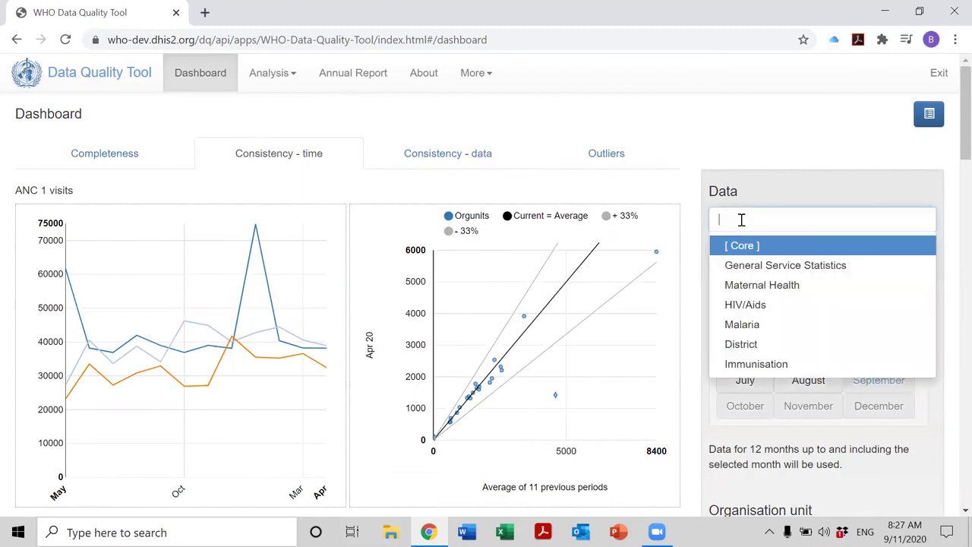
{"action": "left_click", "coordinate": [741, 345]}
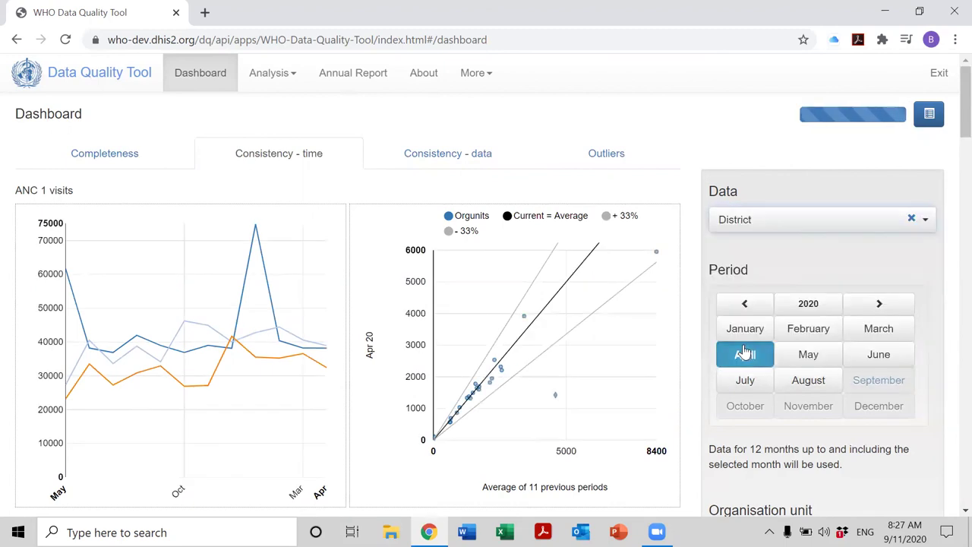